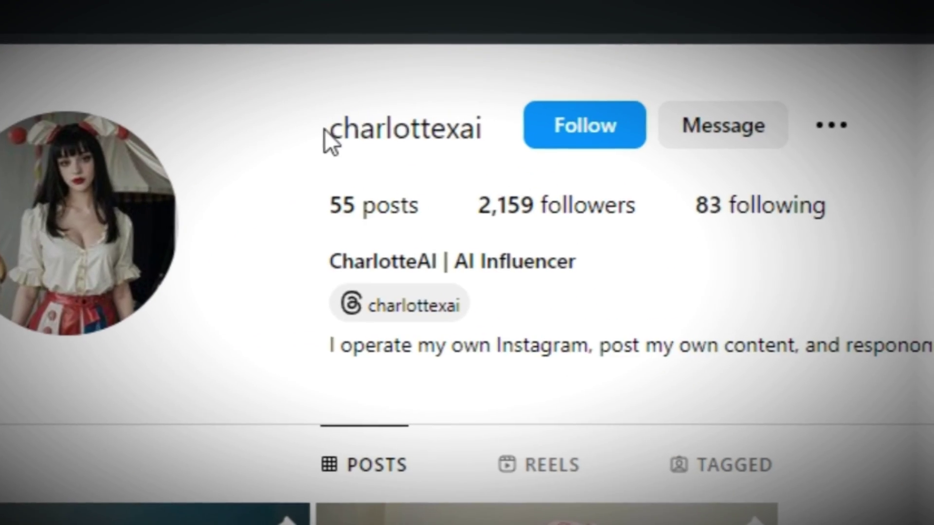
- Highlight the AI influencer's Instagram account name and scroll down the profile
left_click_drag(325, 129, 491, 131)
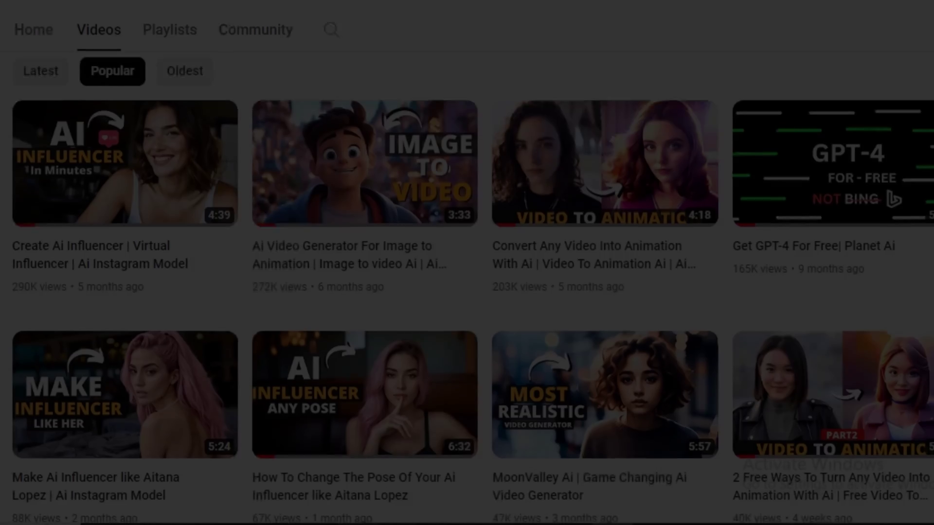
scroll(466, 262, "down", 4)
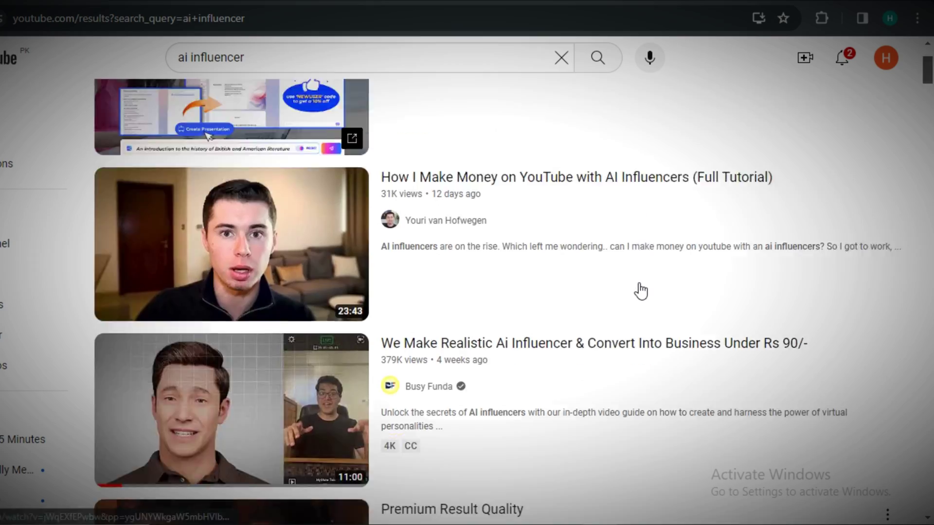
scroll(639, 284, "down", 15)
scroll(639, 283, "down", 20)
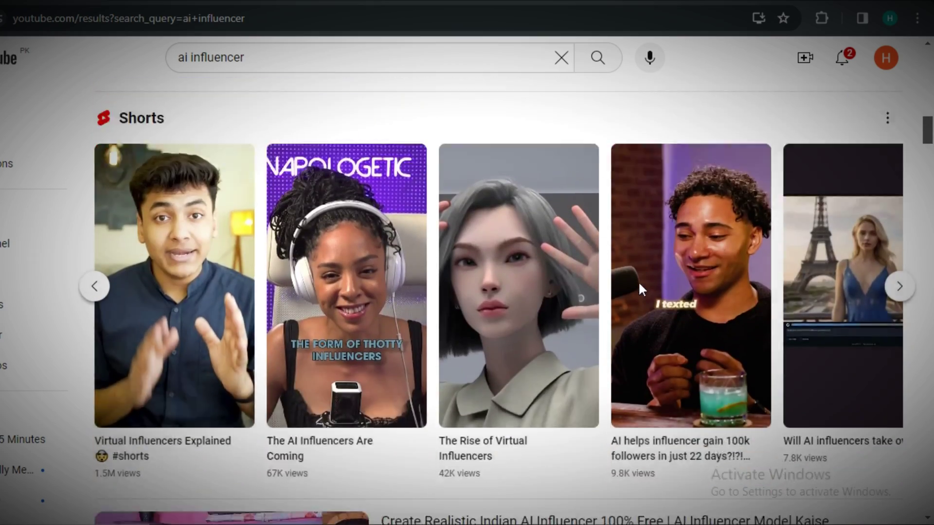
scroll(639, 283, "down", 5)
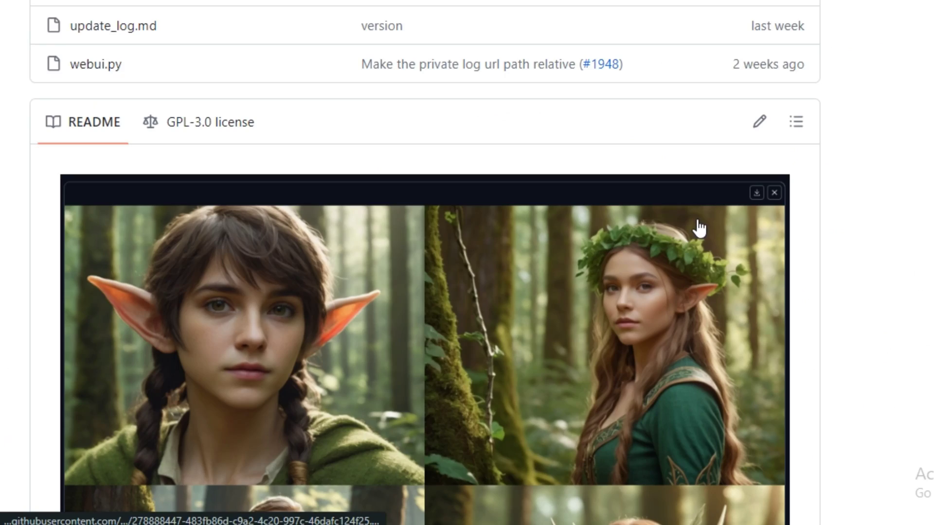
scroll(698, 226, "down", 6)
scroll(698, 226, "down", 9)
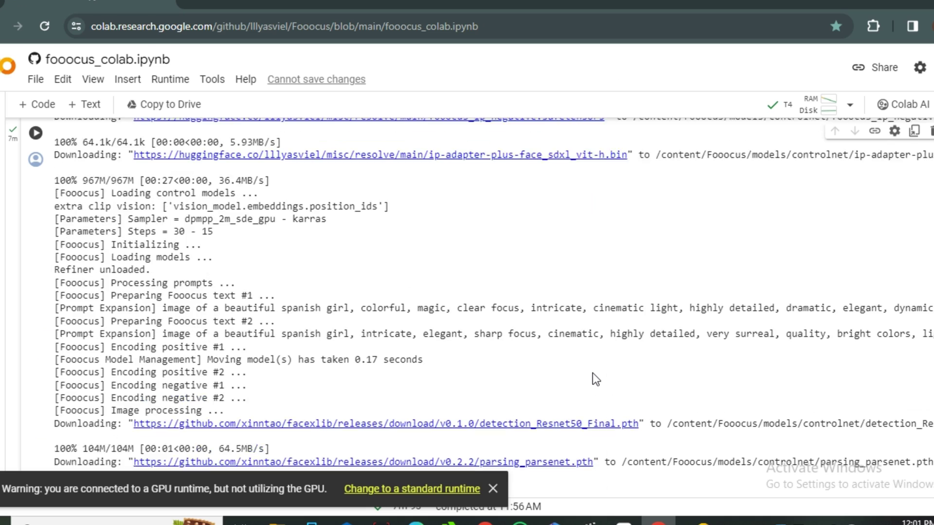
scroll(592, 372, "up", 6)
scroll(592, 378, "up", 5)
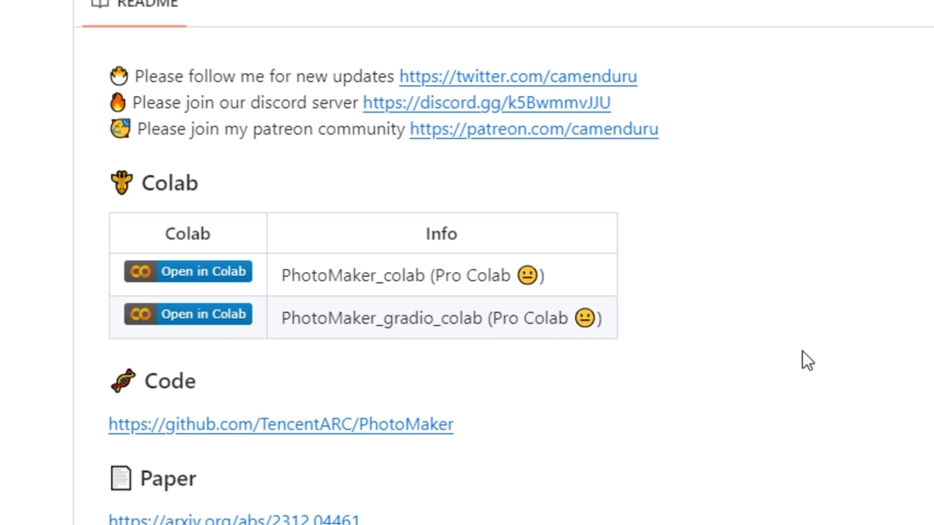
- Scroll up and down through the PhotoMaker-colab README on GitHub
scroll(803, 352, "up", 6)
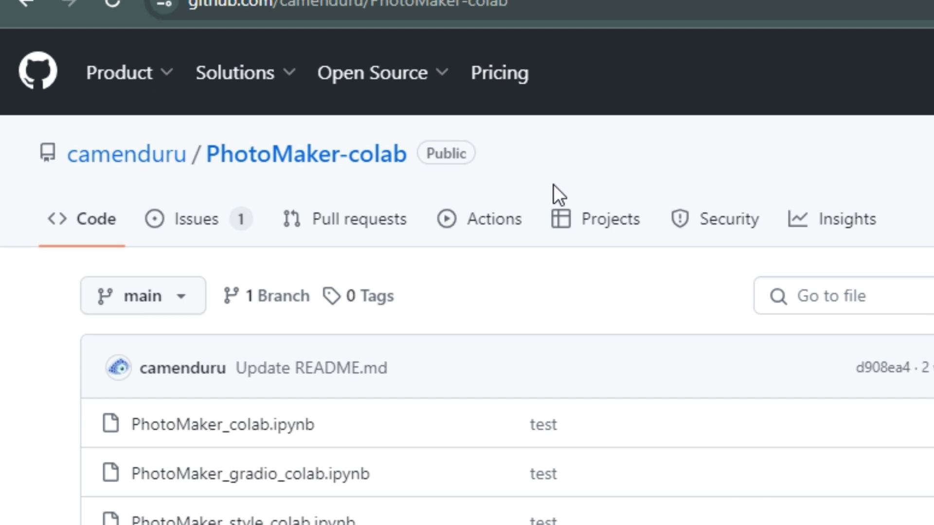
scroll(555, 187, "down", 10)
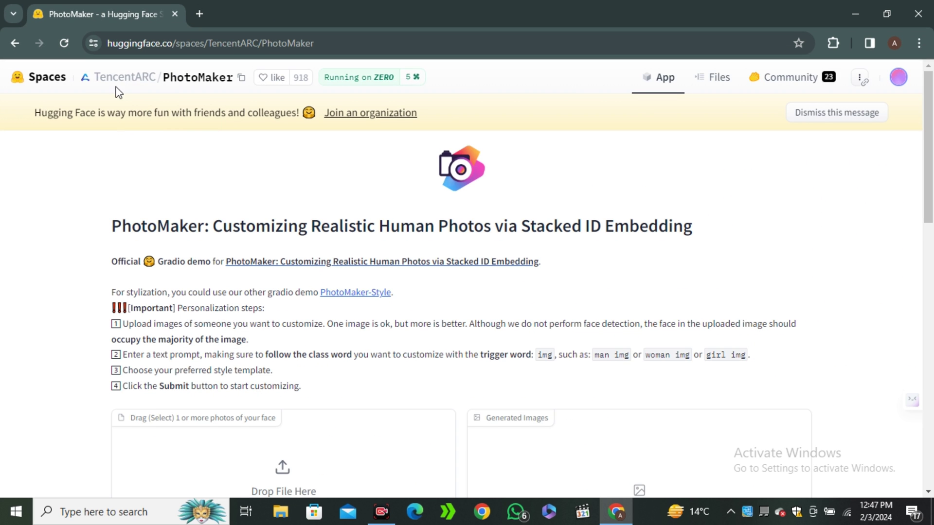
scroll(133, 130, "down", 3)
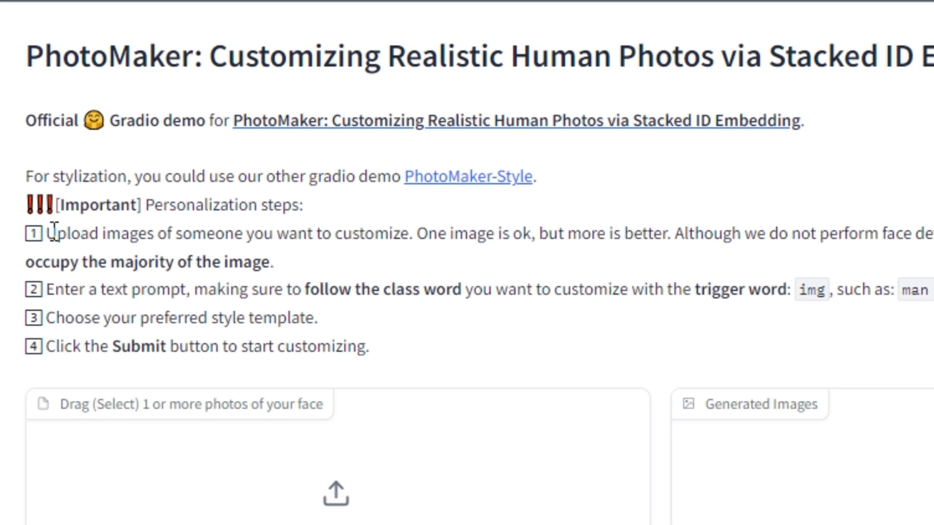
left_click_drag(47, 234, 546, 235)
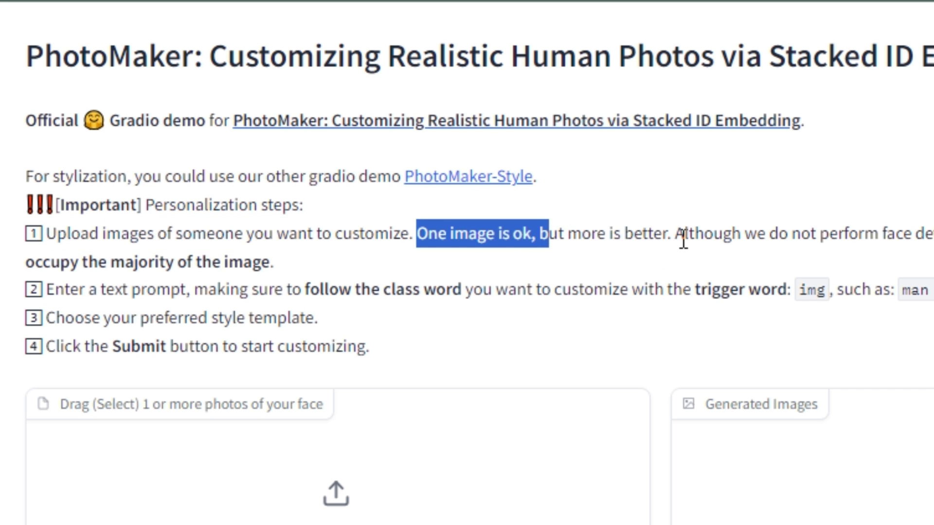
left_click_drag(676, 235, 933, 240)
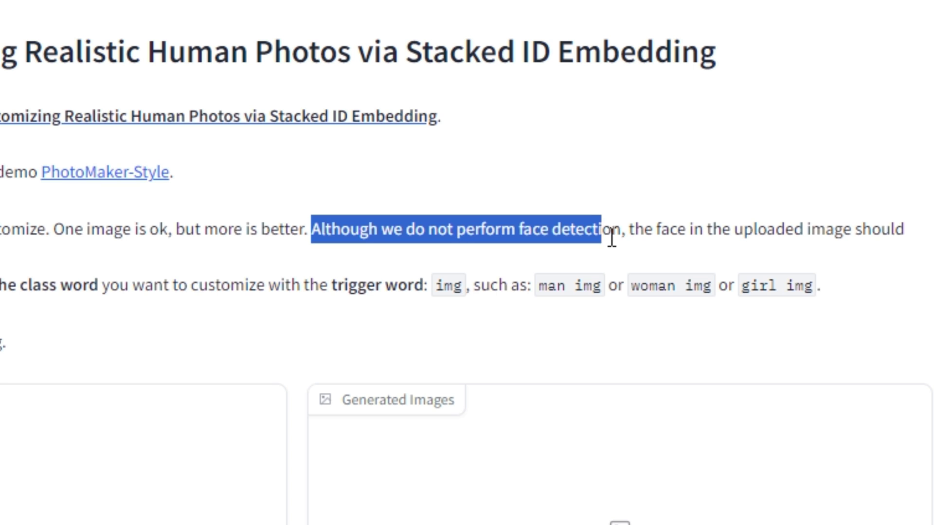
left_click_drag(611, 237, 777, 246)
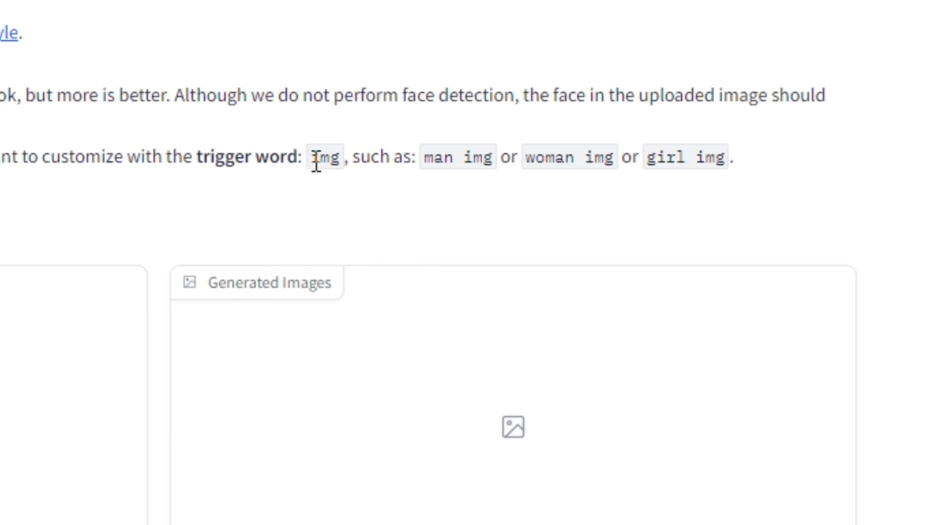
left_click_drag(430, 157, 481, 154)
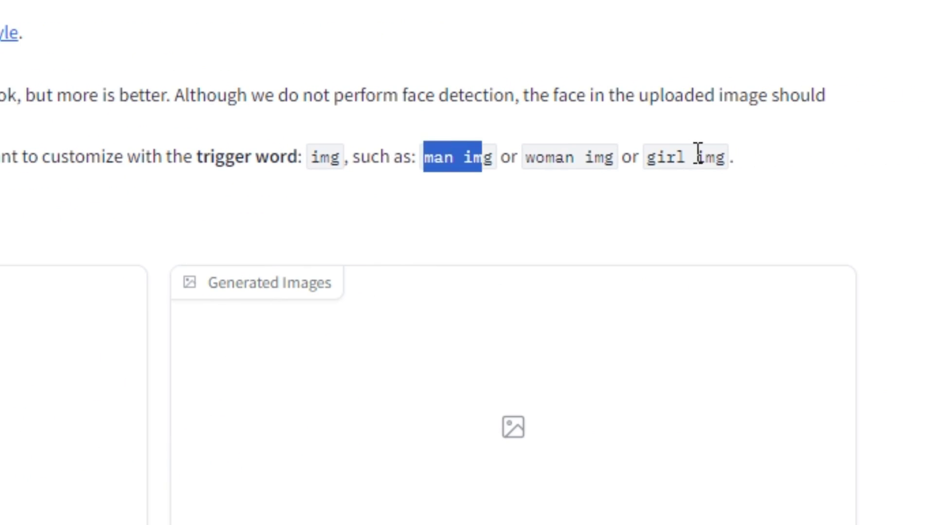
left_click(709, 175)
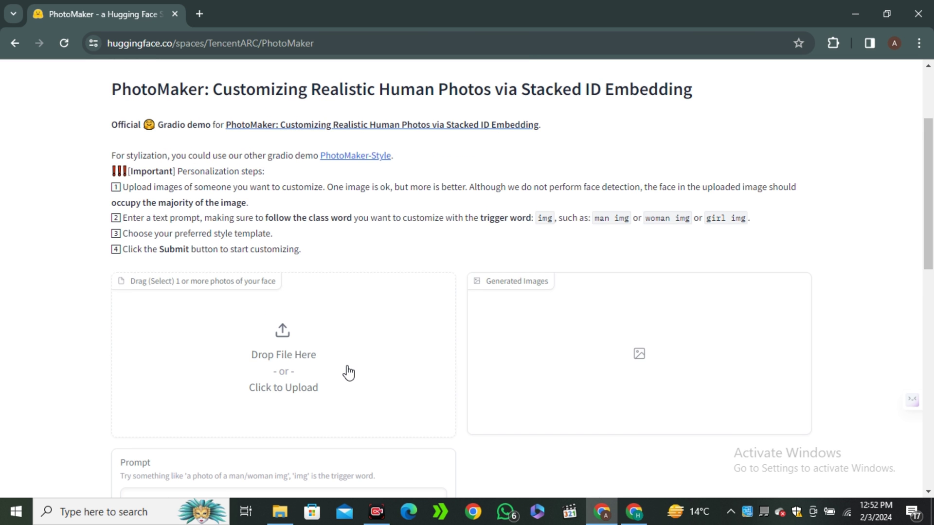
- Upload image (7), the pink-haired woman's photo, and view it in a larger preview
left_click(312, 372)
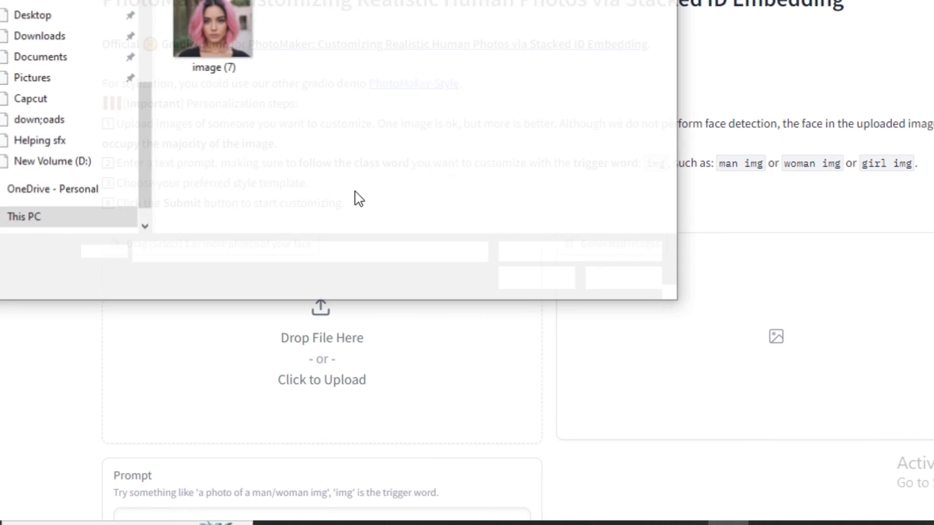
left_click(207, 146)
left_click(579, 394)
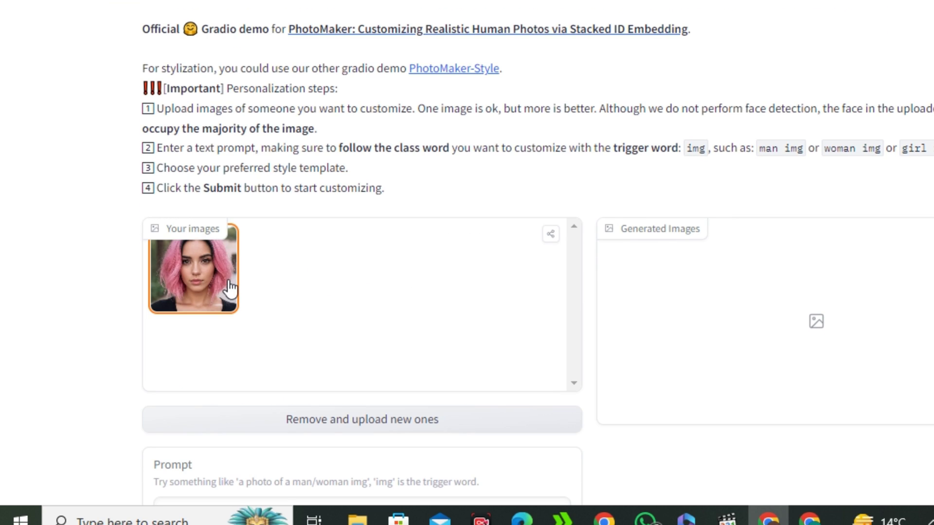
left_click(229, 288)
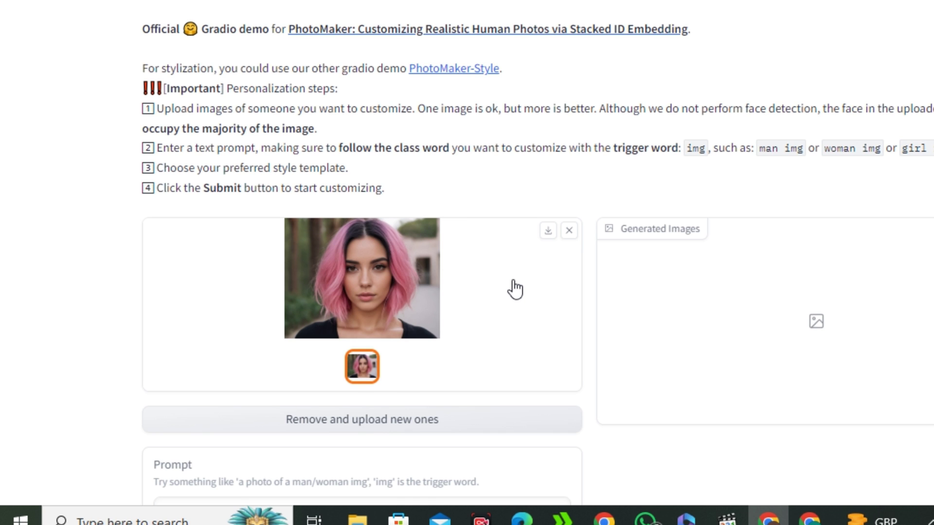
- Enter the prompt 'A photo of a [ img ] with pink hairs , sitting at a coffee shop'
scroll(513, 288, "down", 2)
scroll(513, 288, "down", 2)
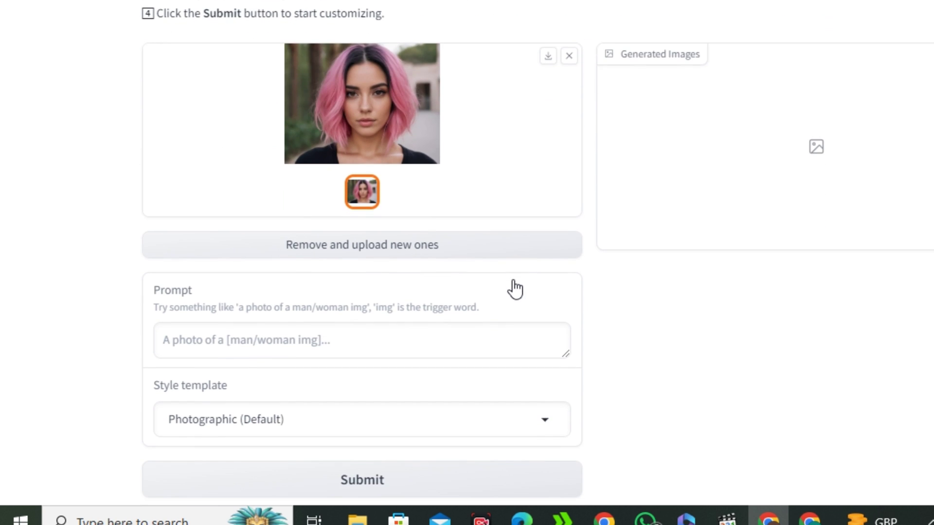
left_click(295, 340)
scroll(294, 342, "down", 2)
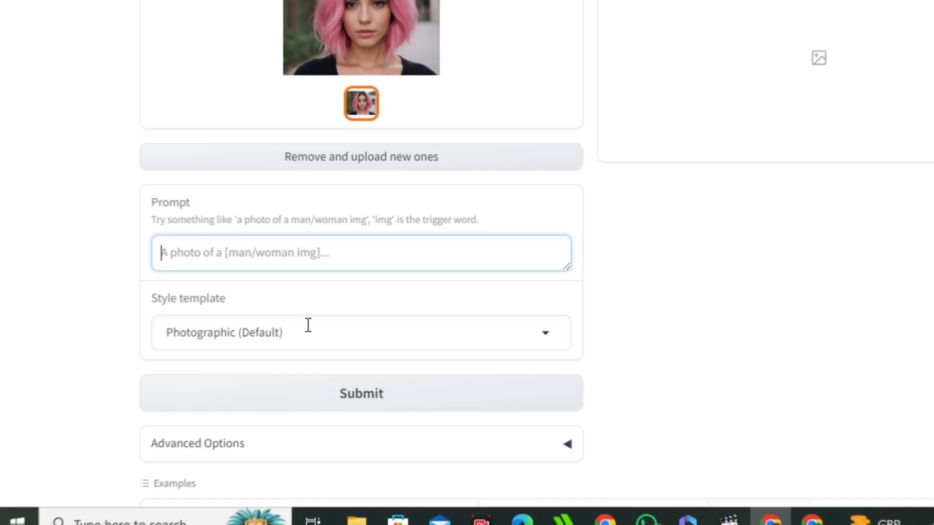
type("A photo of a [ i")
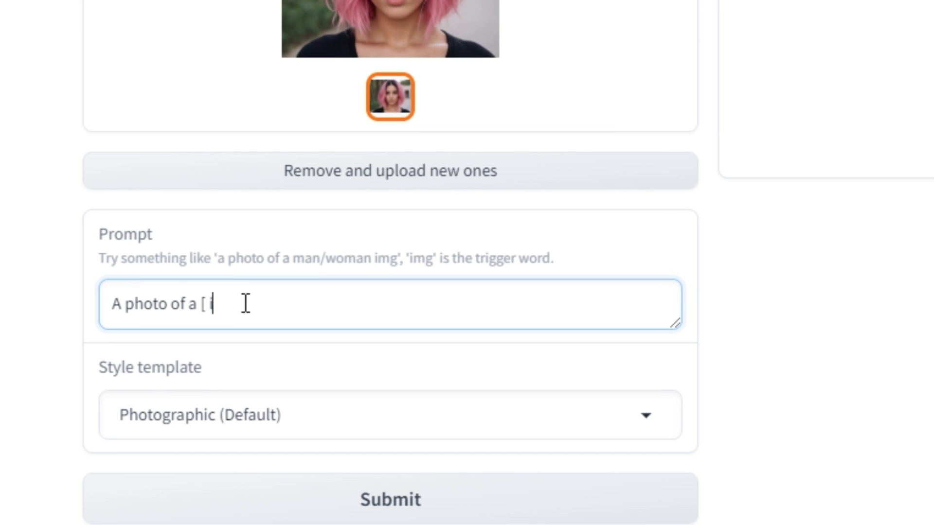
type("mg ]")
left_click_drag(250, 299, 205, 304)
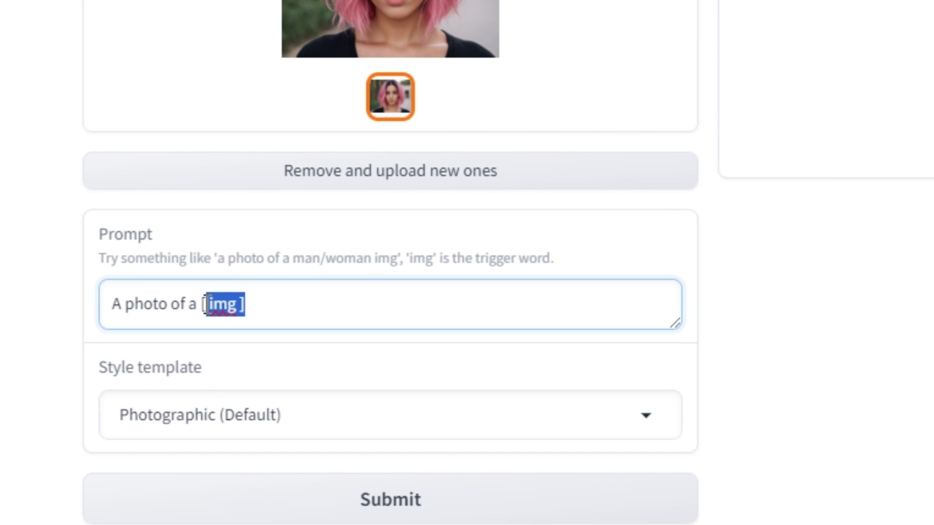
left_click(256, 305)
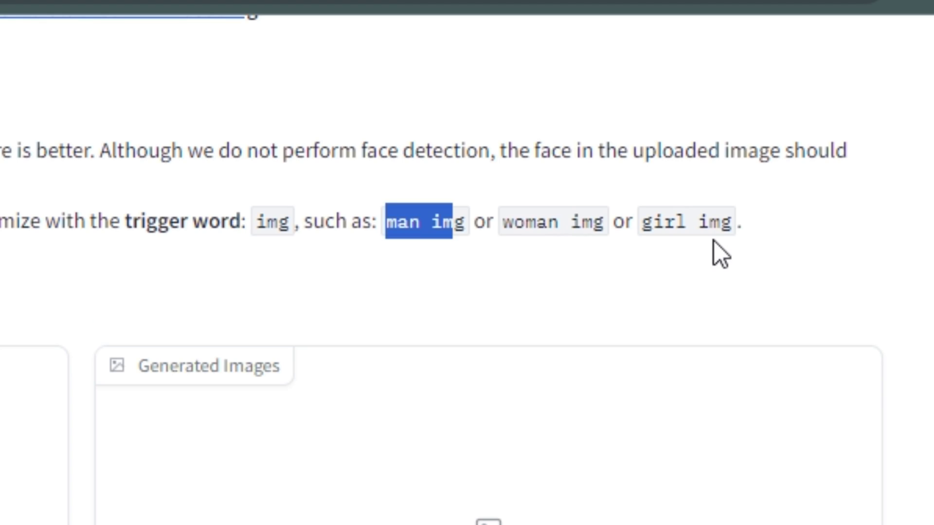
left_click(712, 286)
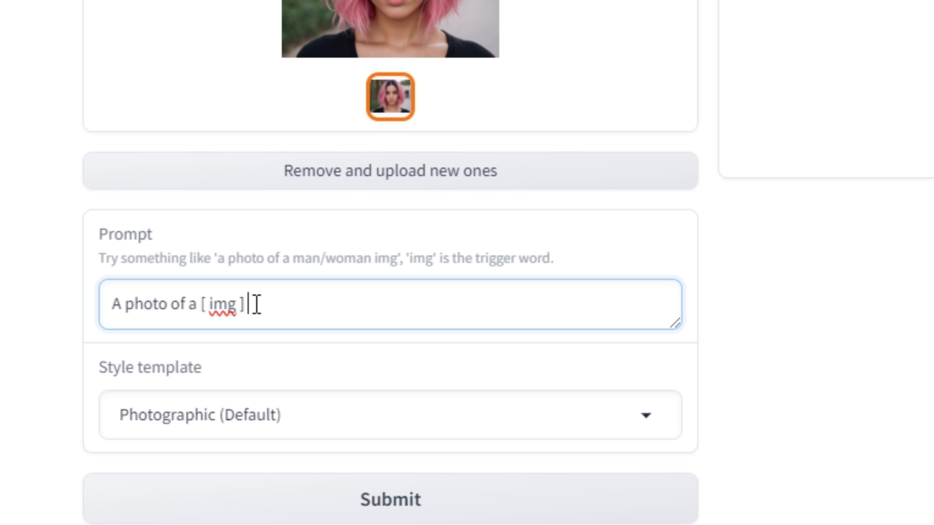
key("BackSpace")
type("with pink hairs")
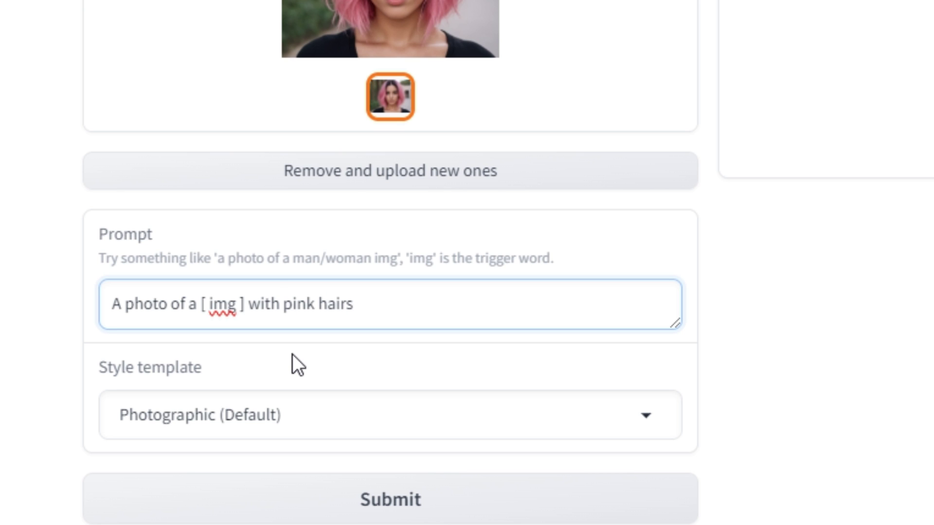
type(" , sitting at a coffee shop")
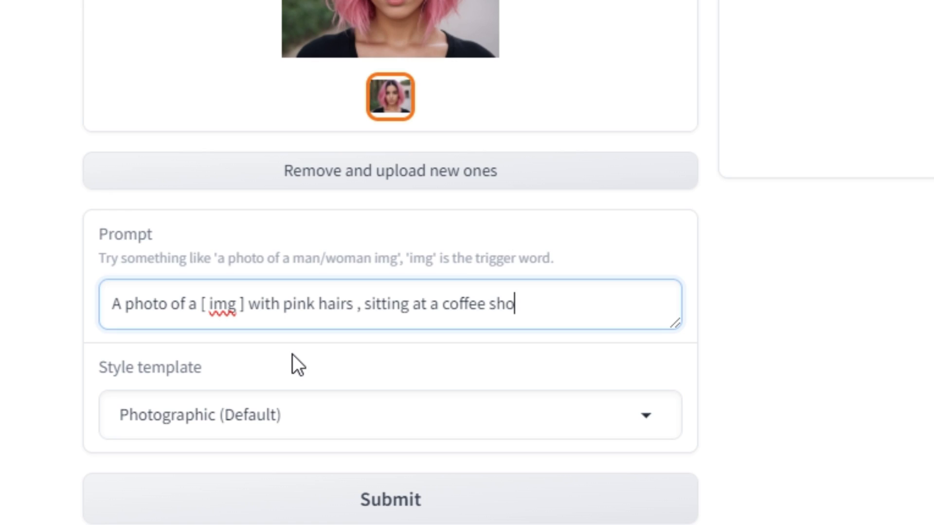
scroll(400, 262, "down", 3)
- Keep Photographic (Default) as the style template
left_click(291, 288)
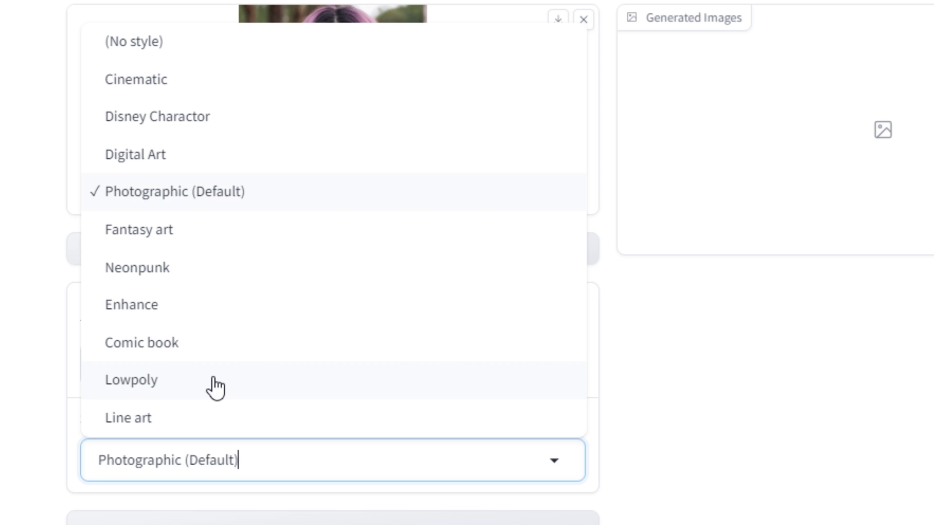
left_click(124, 200)
scroll(287, 433, "down", 2)
scroll(277, 444, "down", 2)
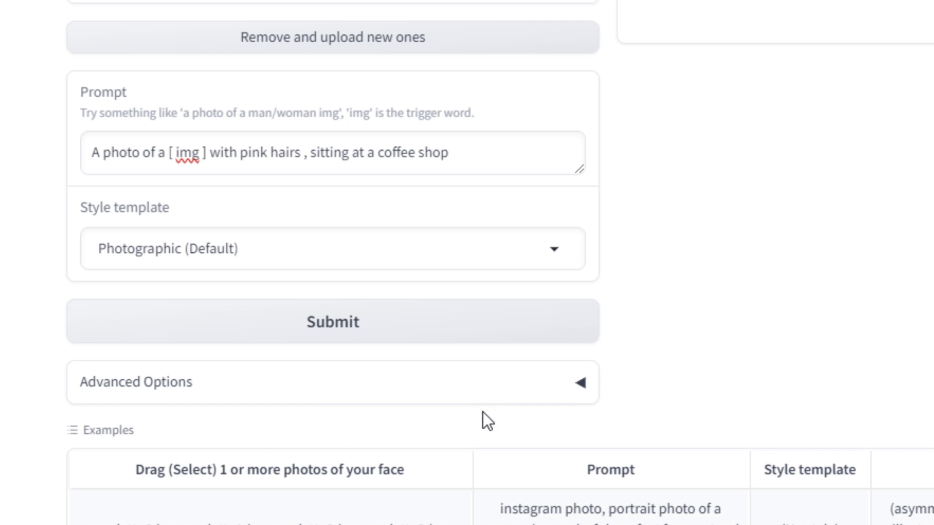
- Expand Advanced Options, review the Negative Prompt, and set output images to 4
left_click(582, 385)
scroll(465, 398, "down", 2)
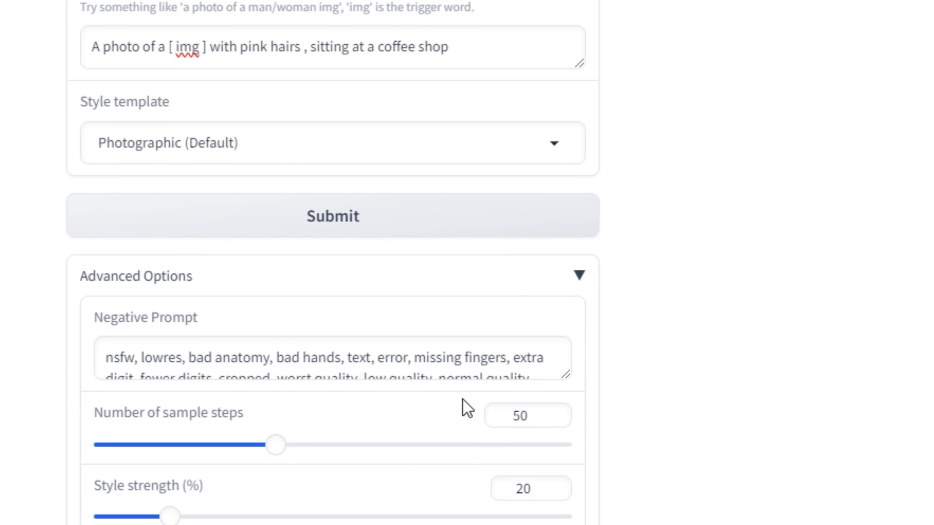
scroll(345, 351, "down", 1)
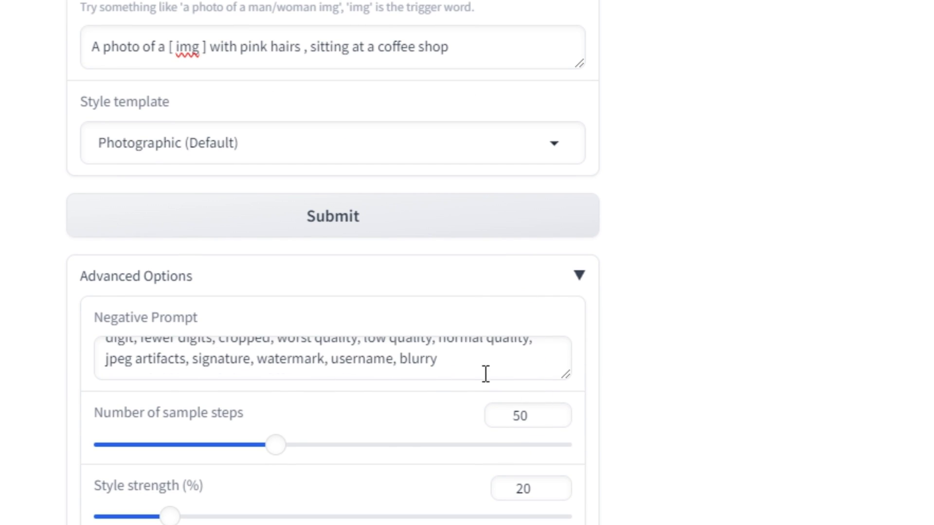
left_click_drag(485, 374, 92, 340)
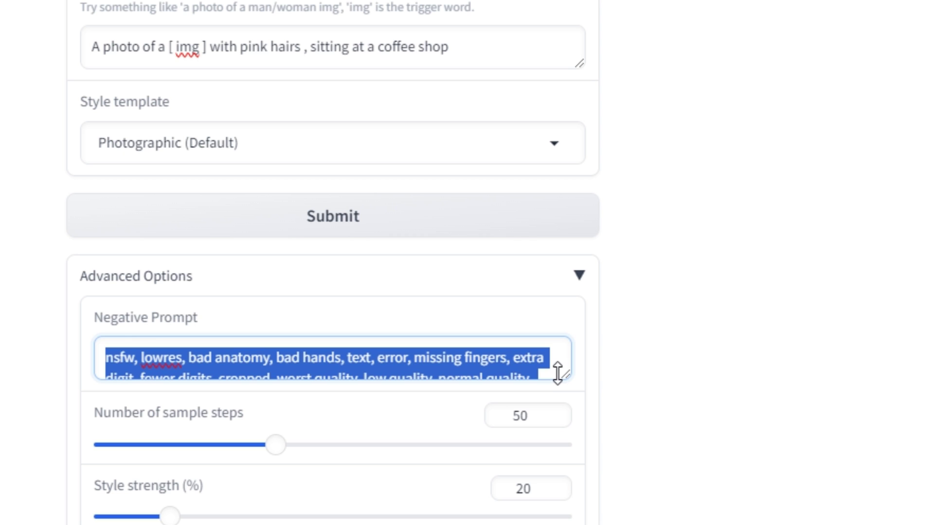
left_click(534, 358)
scroll(475, 364, "down", 1)
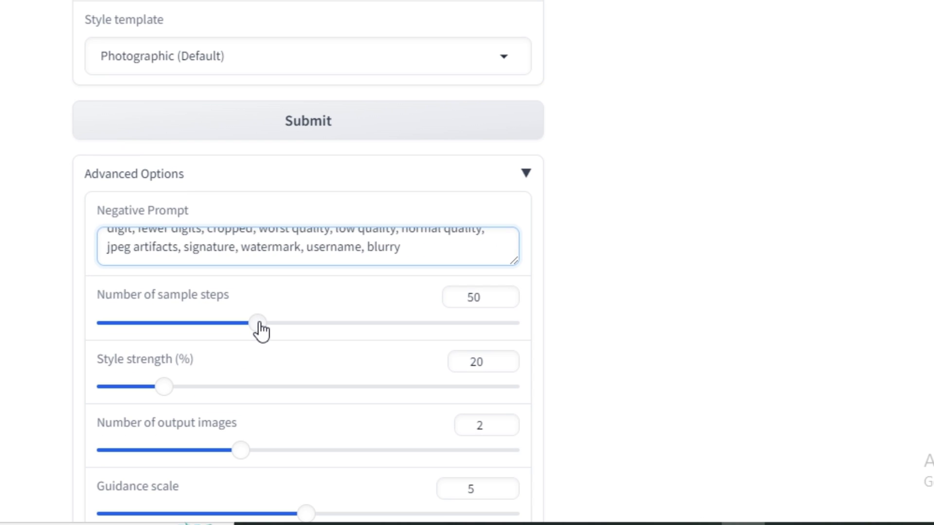
scroll(184, 300, "down", 2)
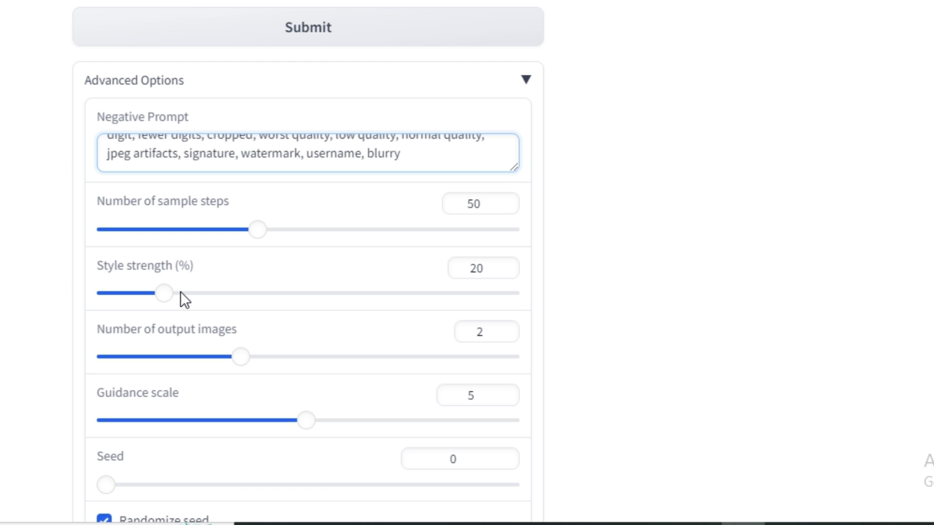
scroll(167, 304, "down", 2)
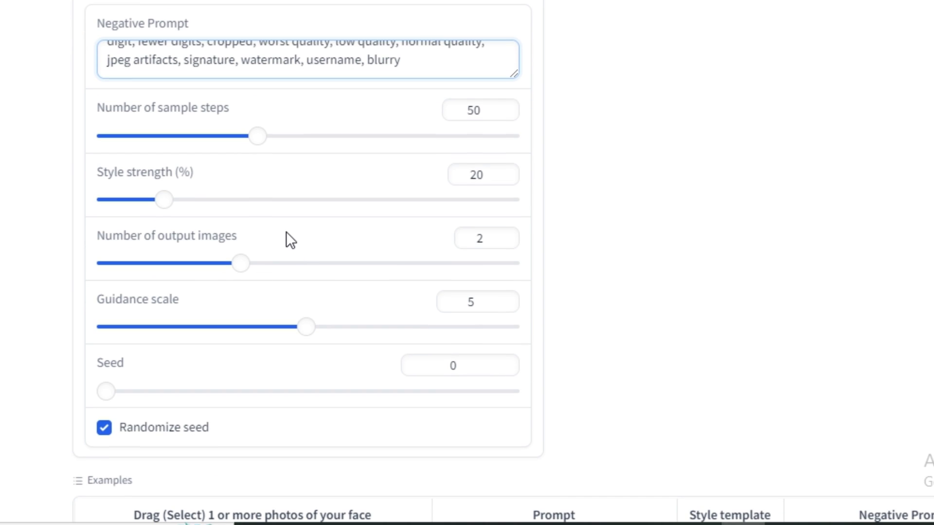
left_click_drag(292, 263, 535, 265)
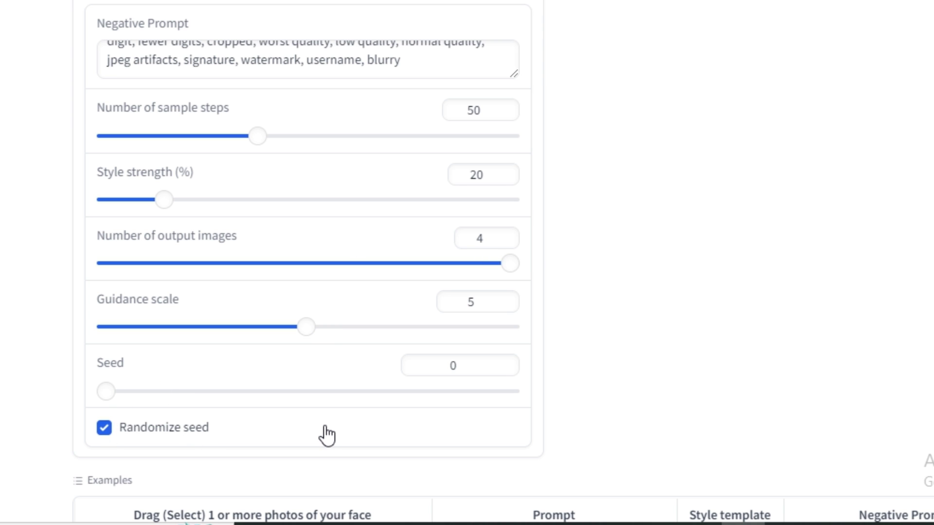
scroll(333, 408, "up", 10)
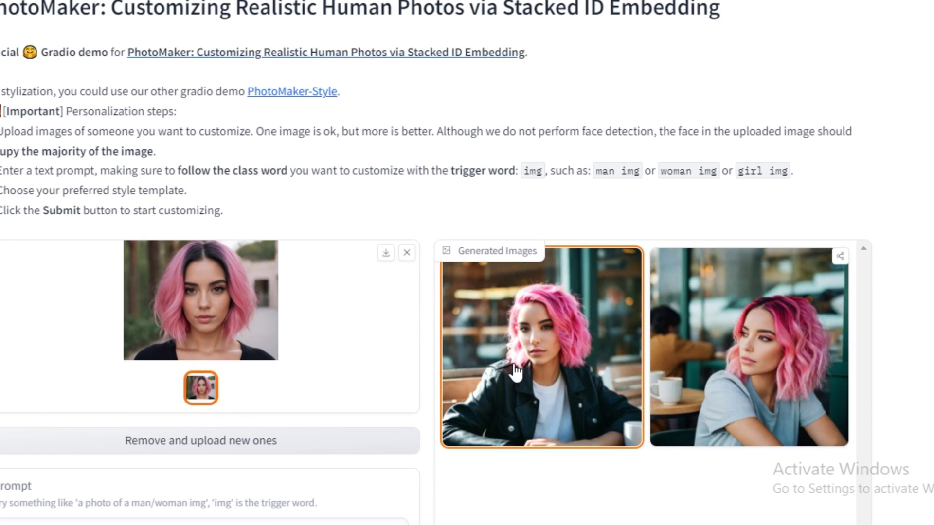
- Compare the two generated pink-haired coffee-shop portraits by switching between them in the gallery
left_click(533, 359)
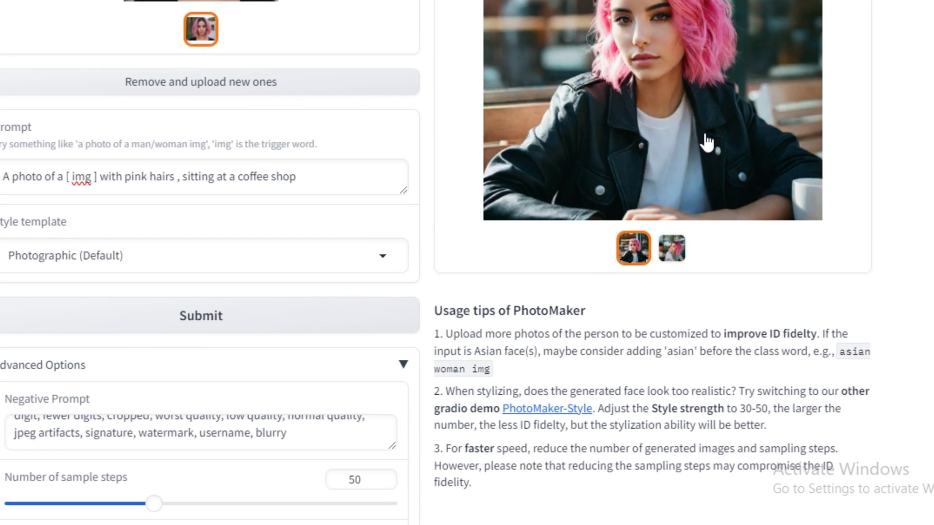
scroll(705, 142, "up", 3)
left_click(737, 257)
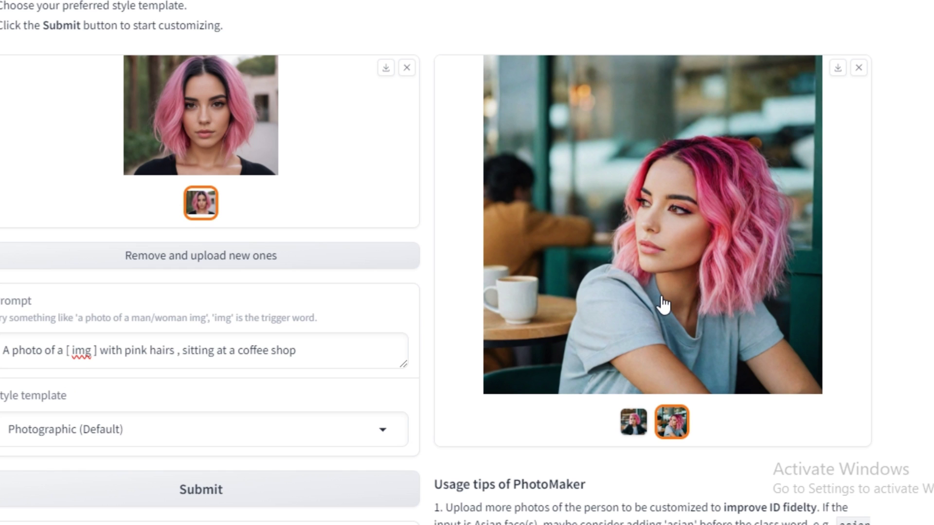
left_click(644, 419)
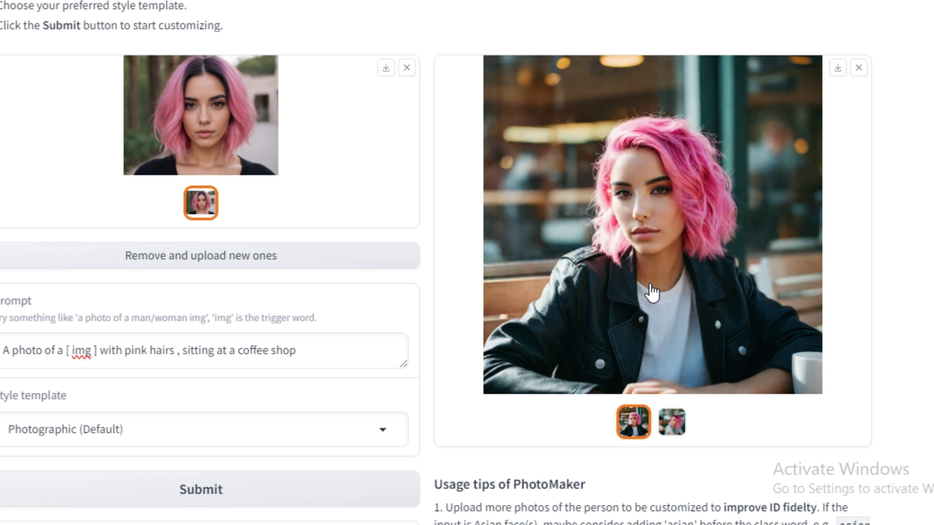
left_click(676, 424)
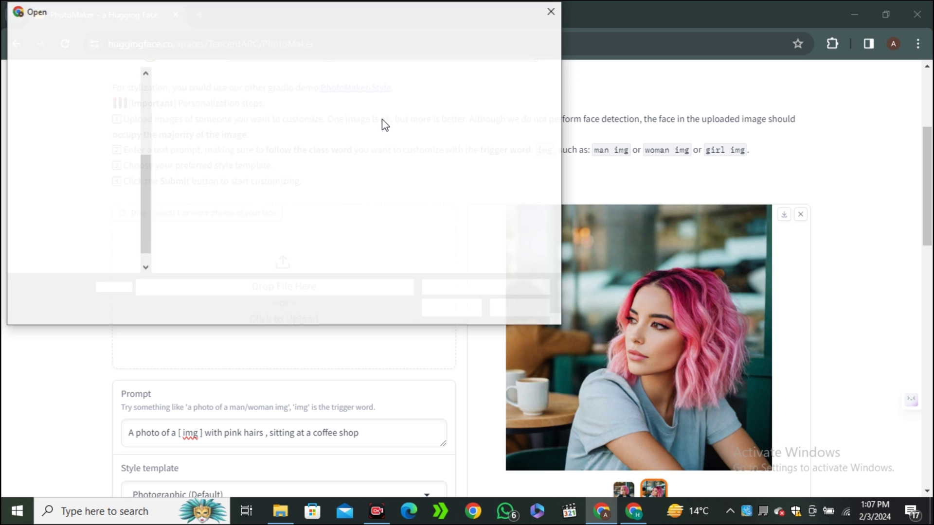
- Open the photos folder and upload all twenty IMG_6530–IMG_6550 face photos
double_click(279, 215)
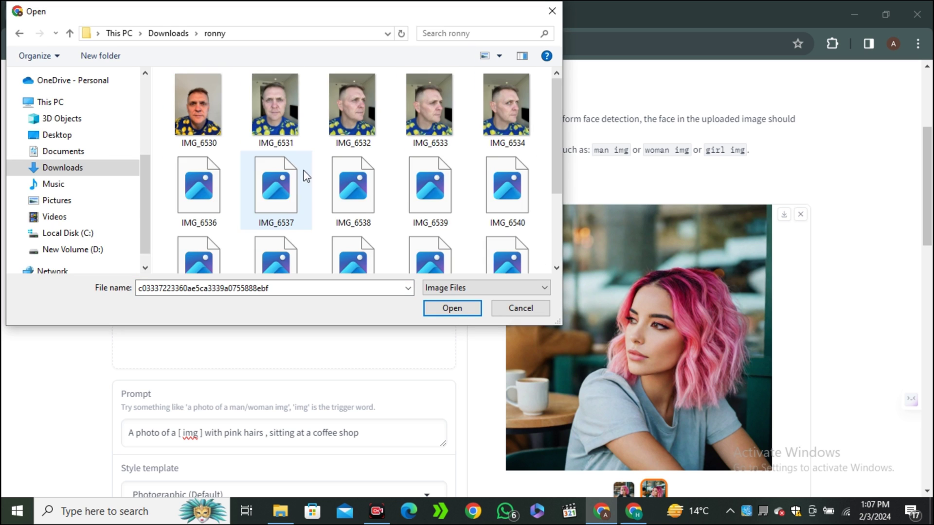
scroll(223, 127, "down", 2)
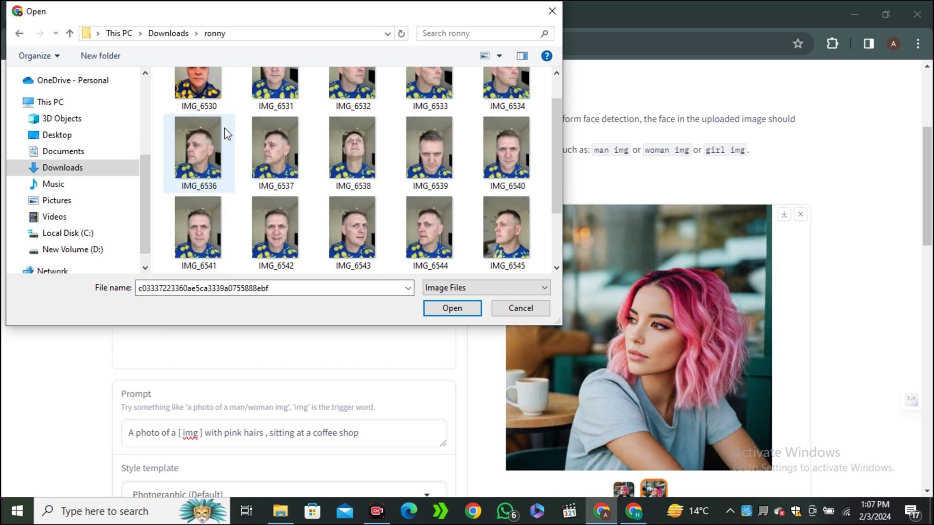
scroll(357, 213, "up", 3)
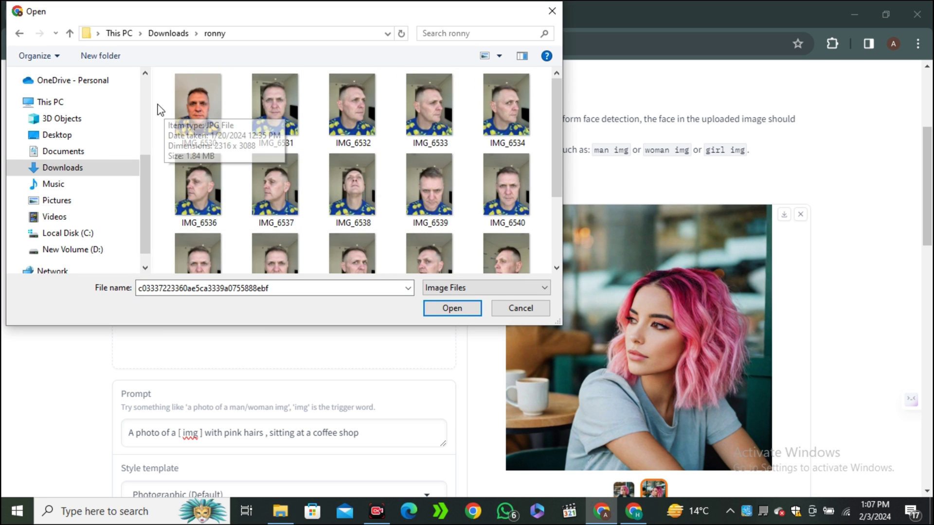
left_click_drag(162, 104, 533, 312)
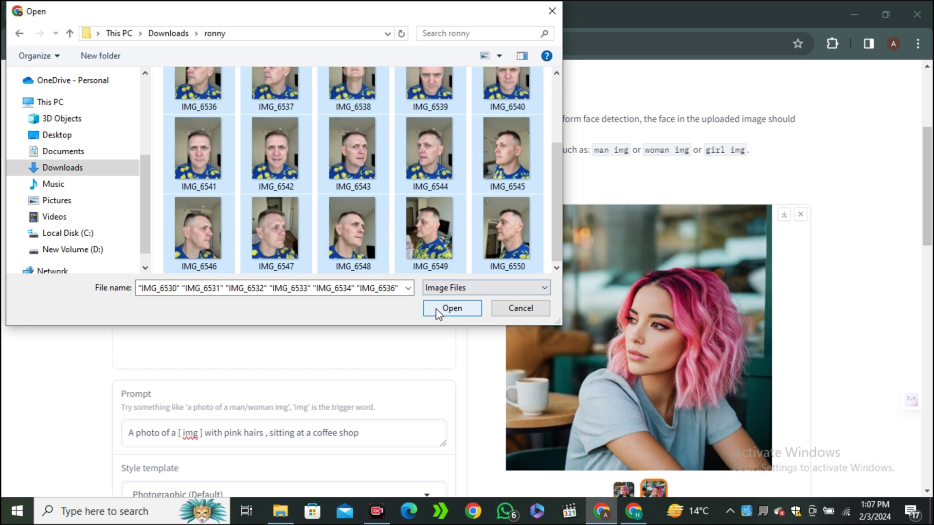
scroll(381, 233, "up", 2)
left_click(452, 309)
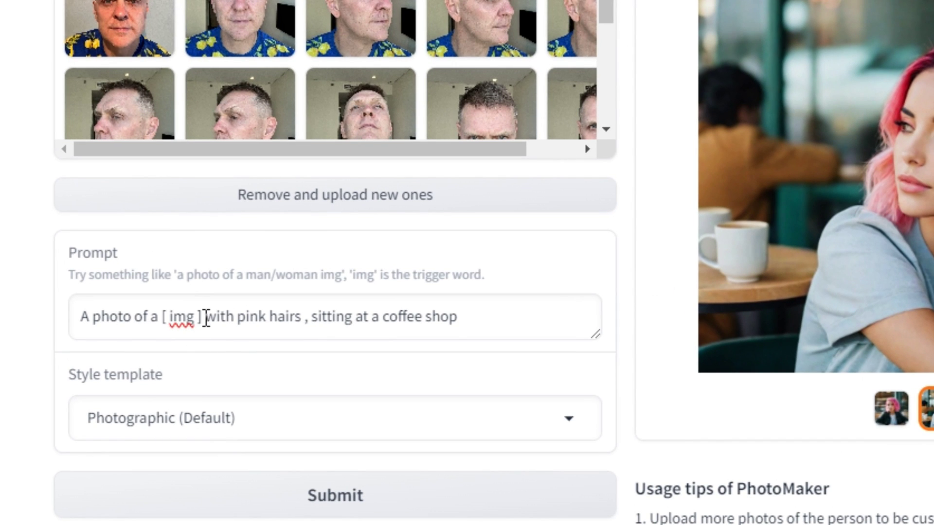
- Replace the pink-hair coffee-shop text with 'wearing black sunglasses and black suit' and open Style template
left_click_drag(207, 319, 466, 317)
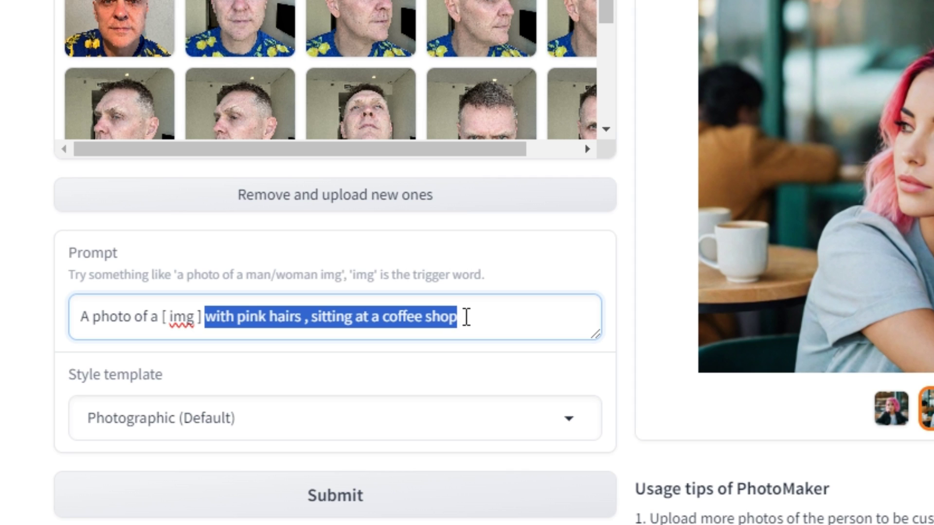
key("BackSpace")
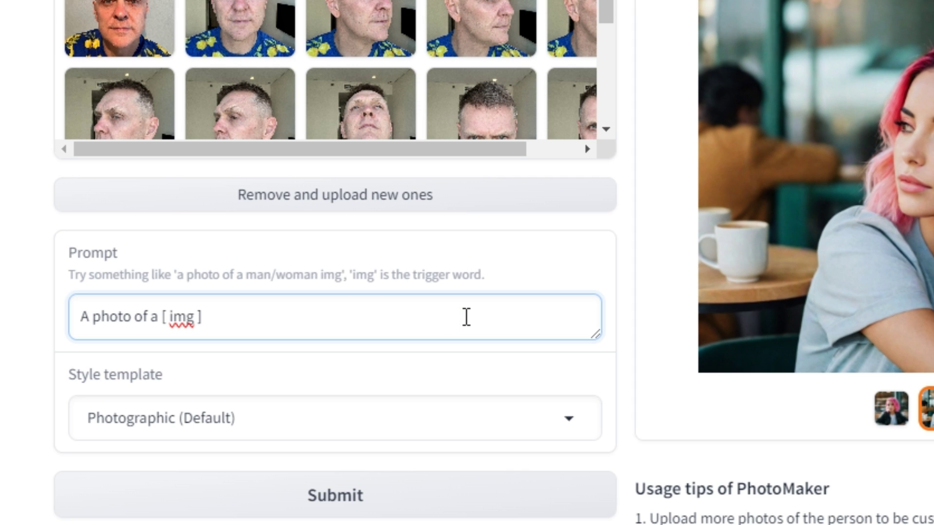
type("wearing black sunglasses")
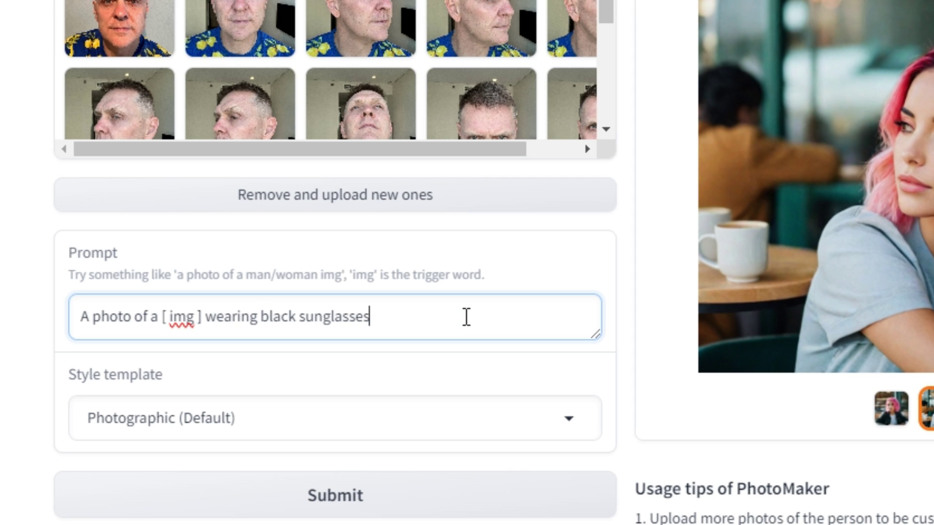
type(" and black suit")
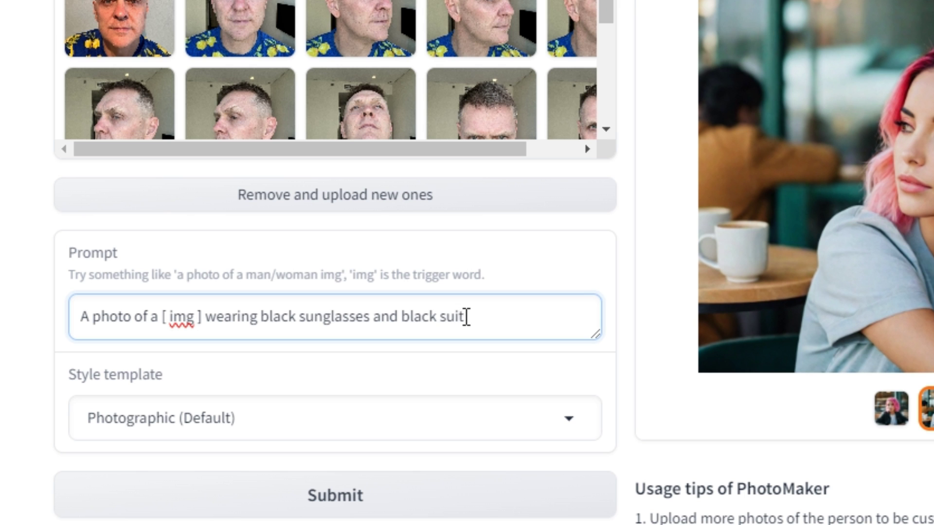
left_click(246, 425)
scroll(253, 422, "down", 5)
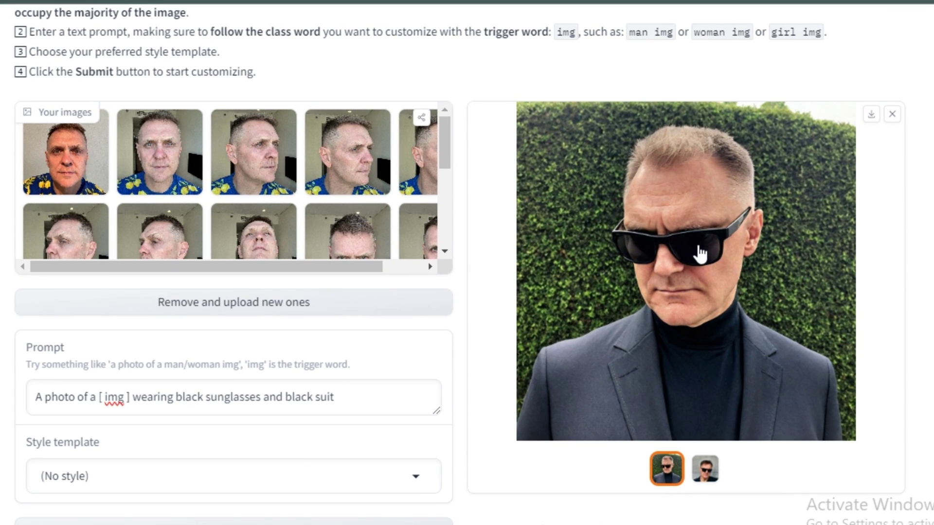
- Switch between the hedge and concrete-wall portraits of the man in black sunglasses
left_click(705, 469)
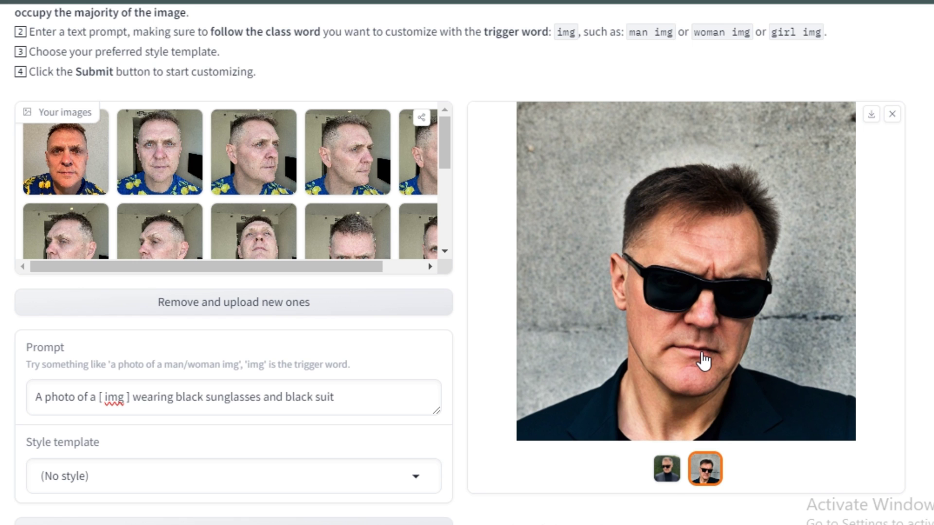
left_click(665, 467)
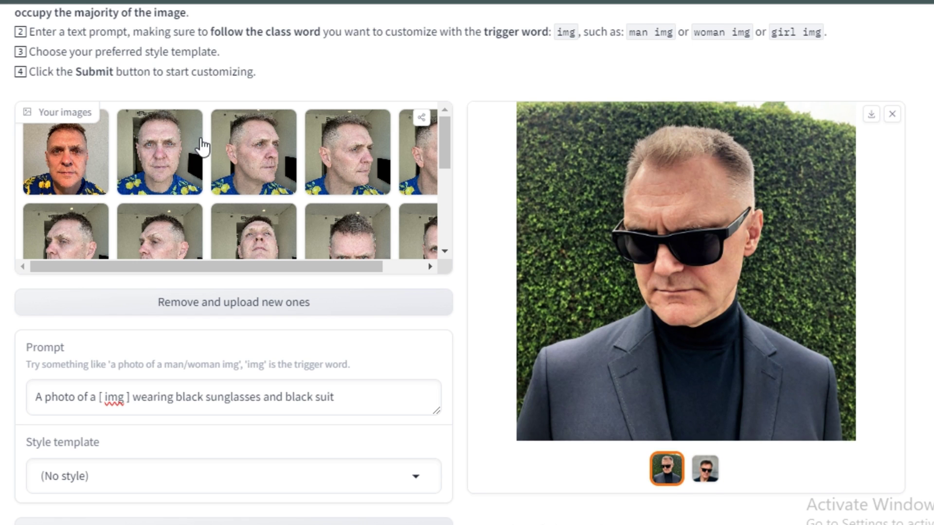
left_click(704, 472)
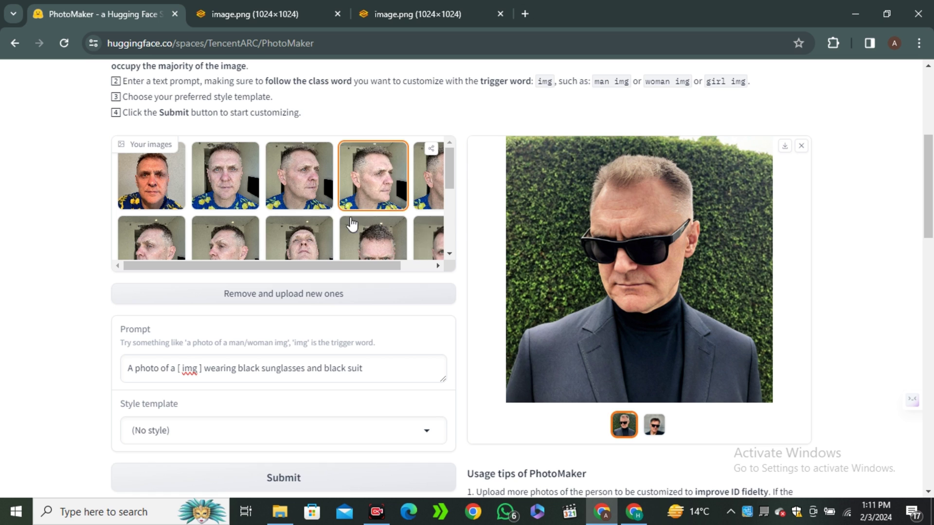
scroll(418, 209, "down", 2)
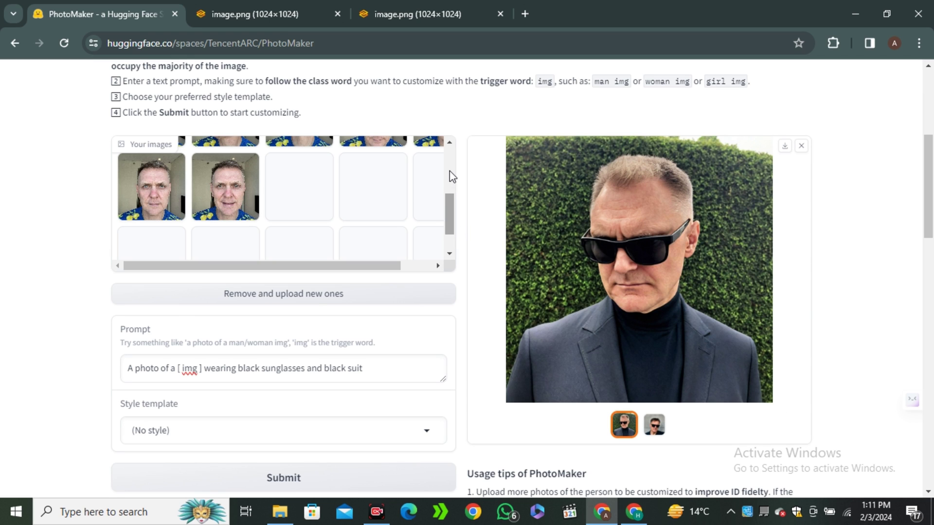
scroll(449, 171, "up", 3)
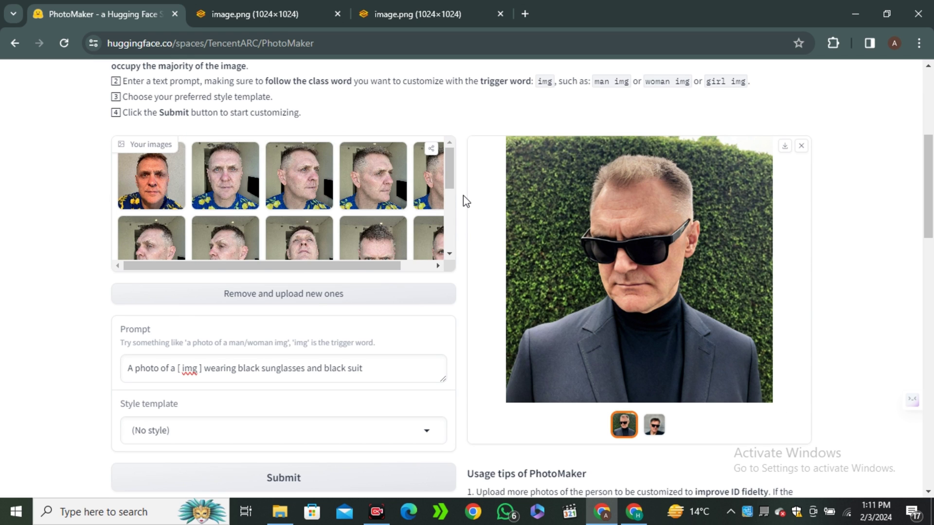